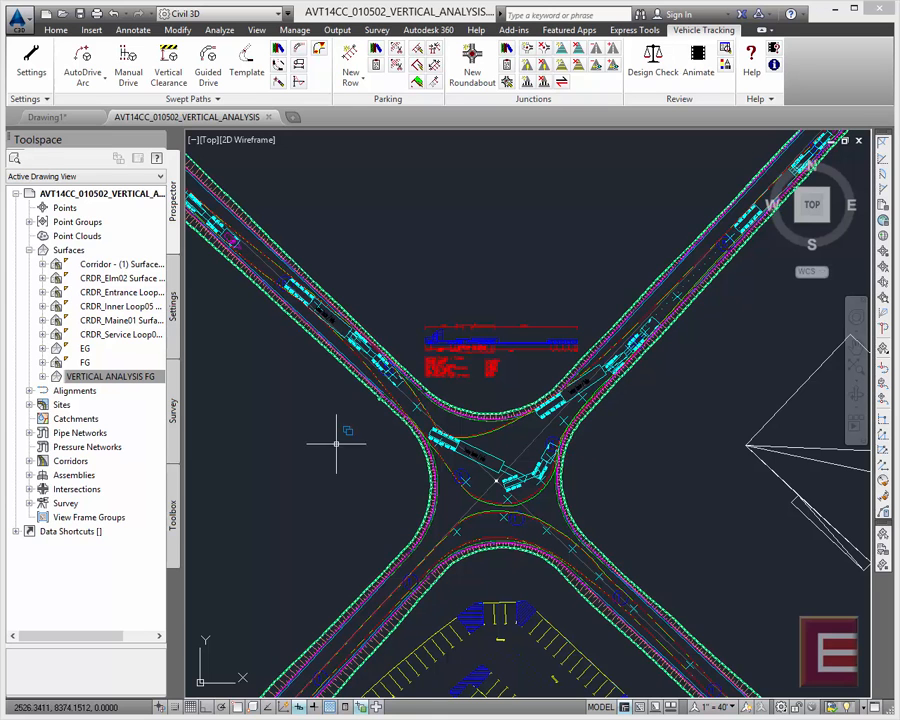
Step: Examine the Lowboy Tractor / Trailer swept path through the intersection and its vehicle profile diagram above it
left_click(106, 376)
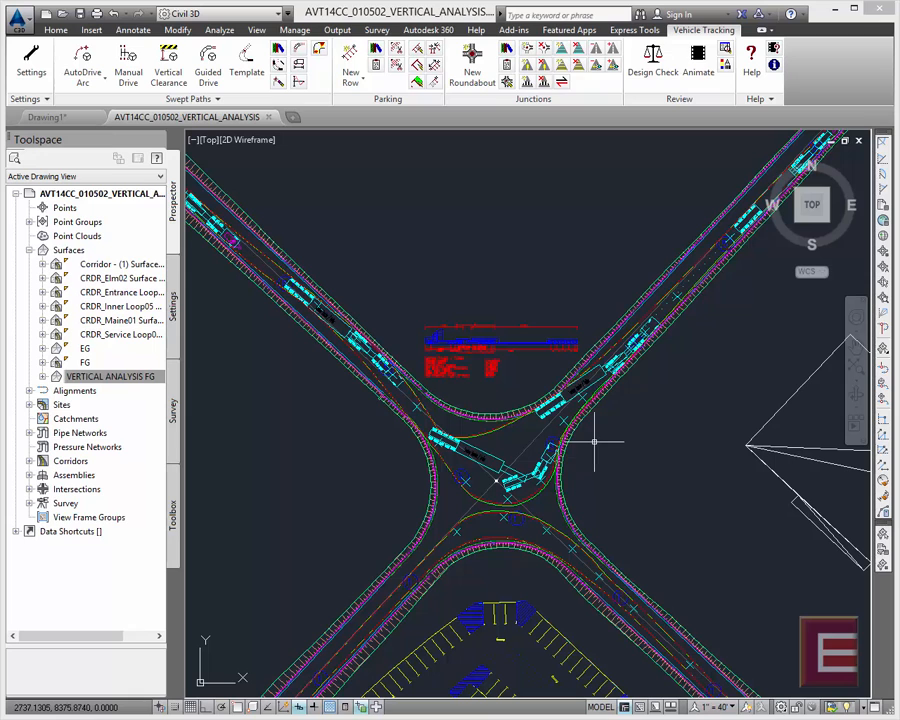
scroll(640, 432, "up", 2)
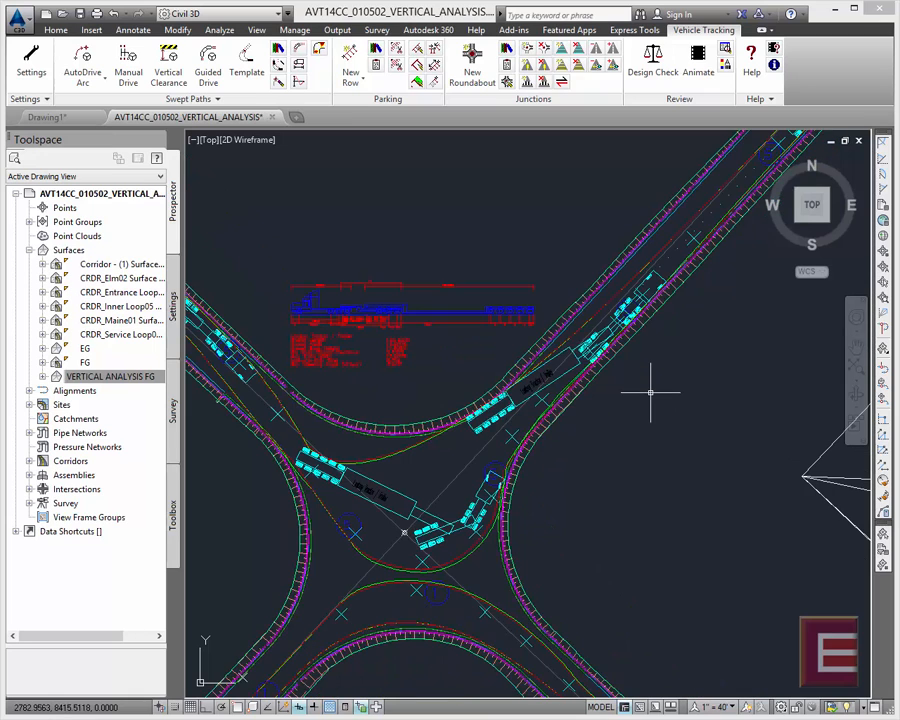
scroll(656, 450, "up", 2)
middle_click_drag(511, 328, 641, 374)
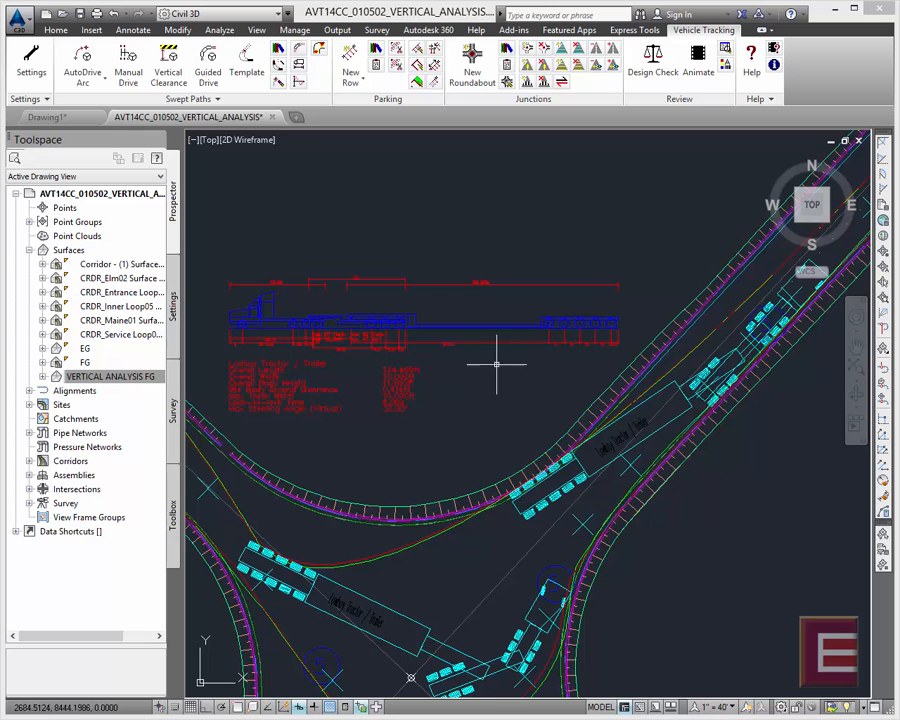
left_click(410, 322)
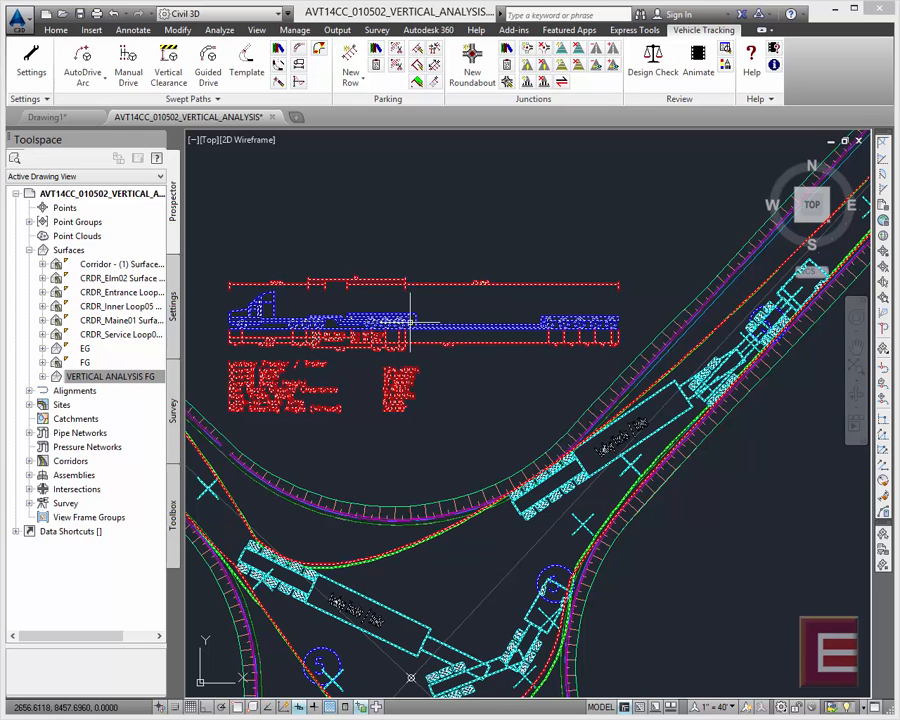
key("Escape")
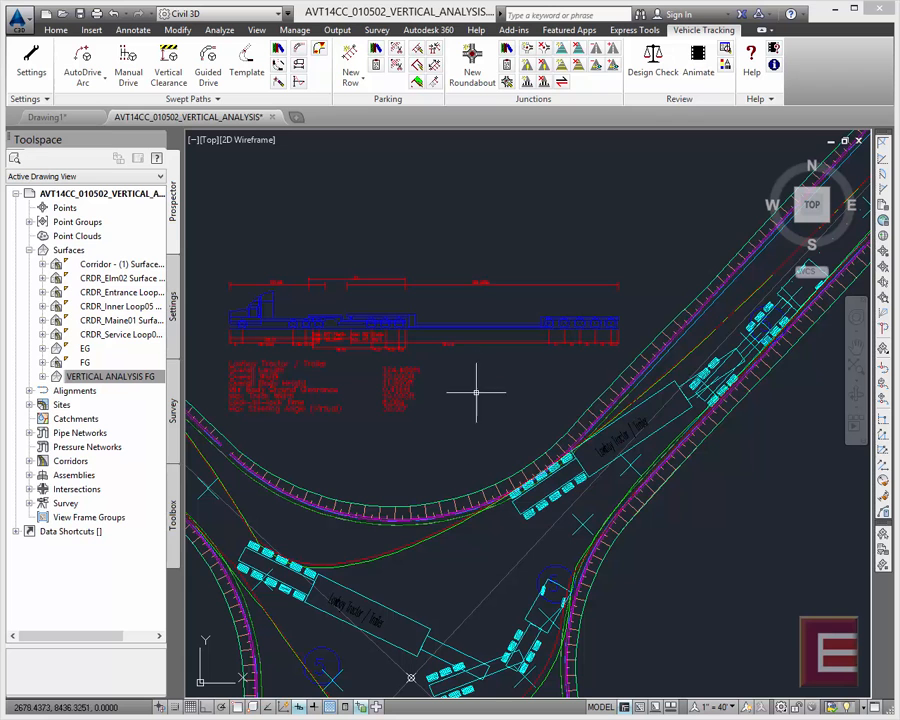
scroll(493, 419, "down", 3)
middle_click_drag(493, 419, 524, 401)
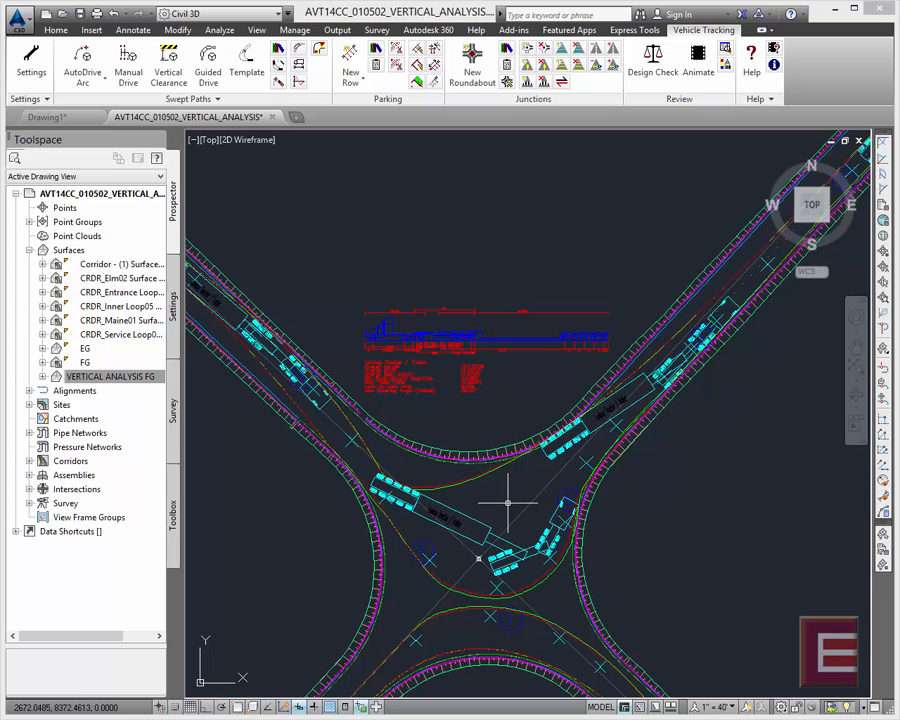
mouse_move(743, 428)
middle_mouse_down()
mouse_move(655, 426)
mouse_move(611, 440)
middle_mouse_up()
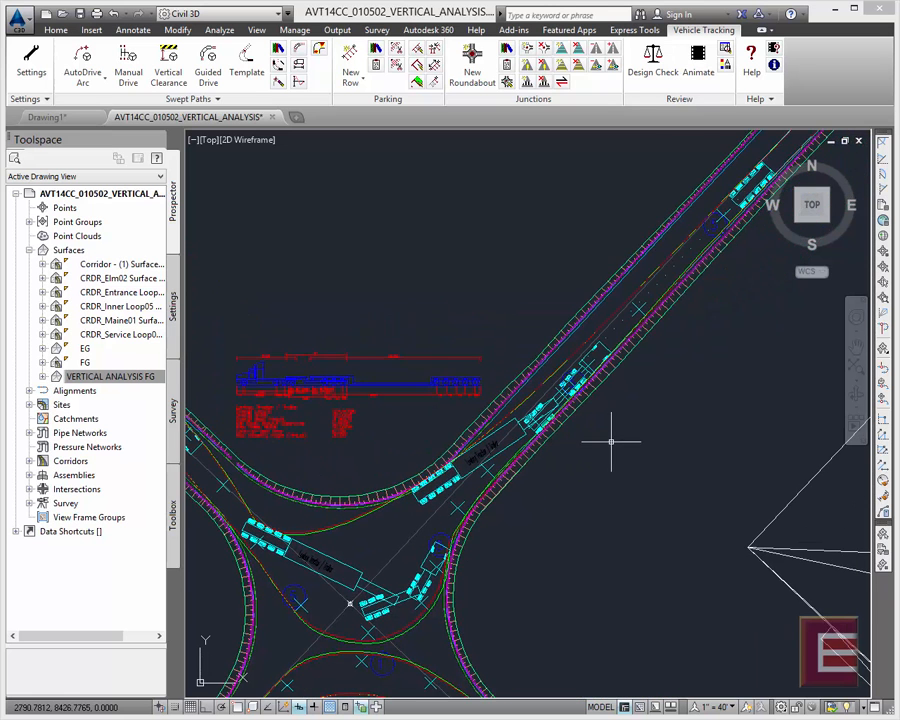
scroll(611, 440, "up", 2)
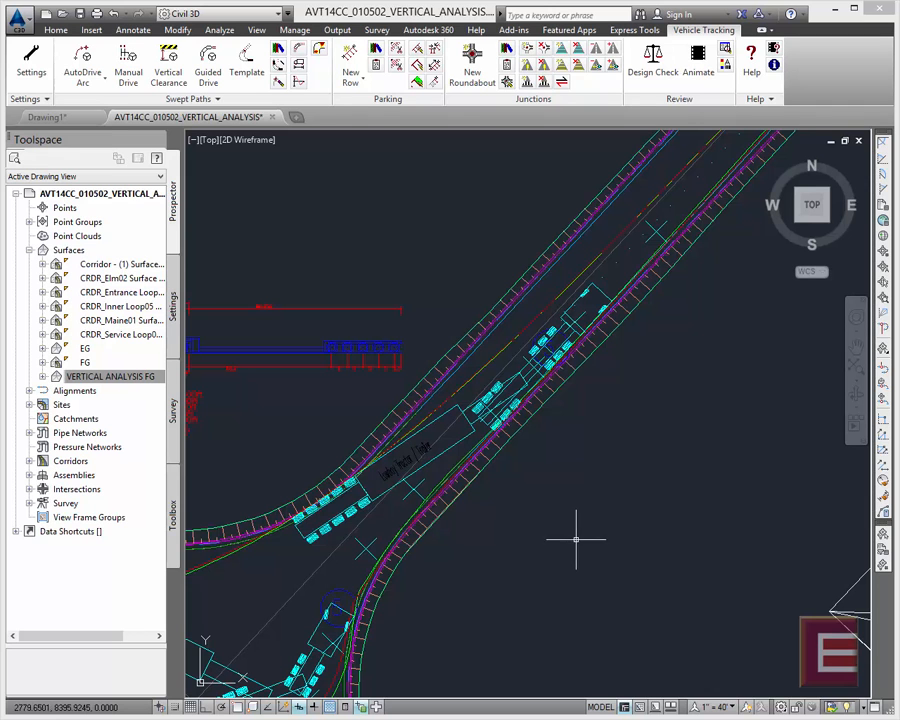
Step: Start a vertical clearance check on the lowboy trailer path, assigning EG as existing surface and VERTICAL ANALYSIS FG as final surface
left_click(318, 50)
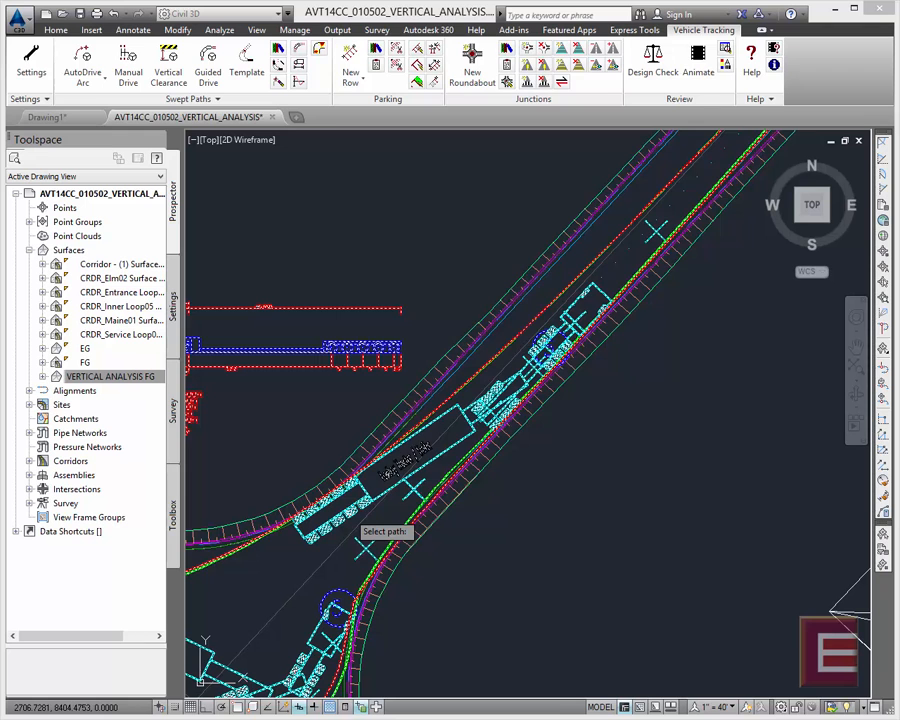
left_click(350, 518)
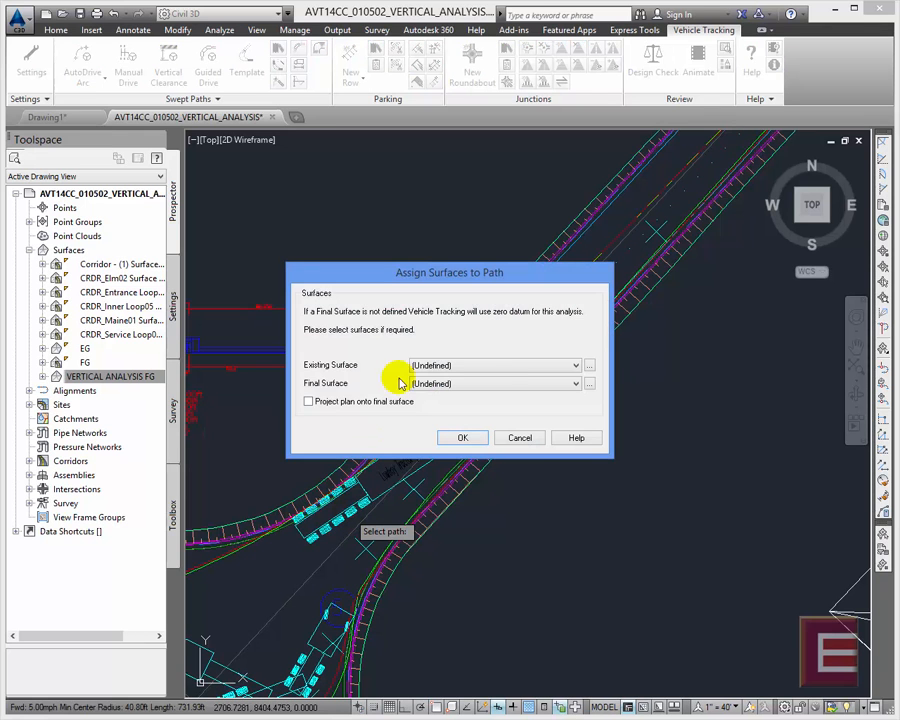
left_click(575, 365)
left_click(420, 442)
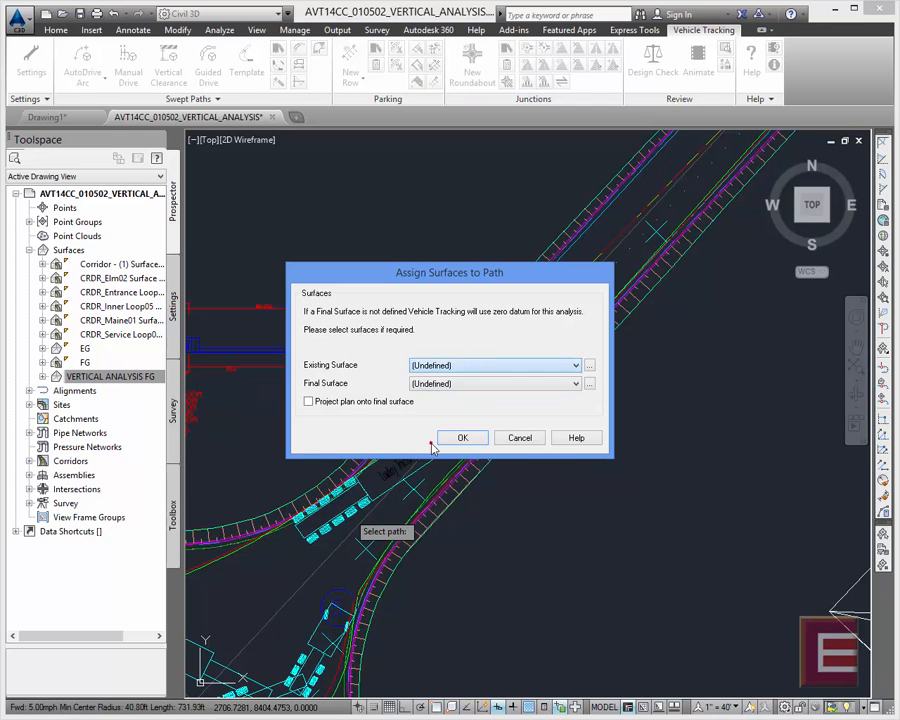
left_click(466, 383)
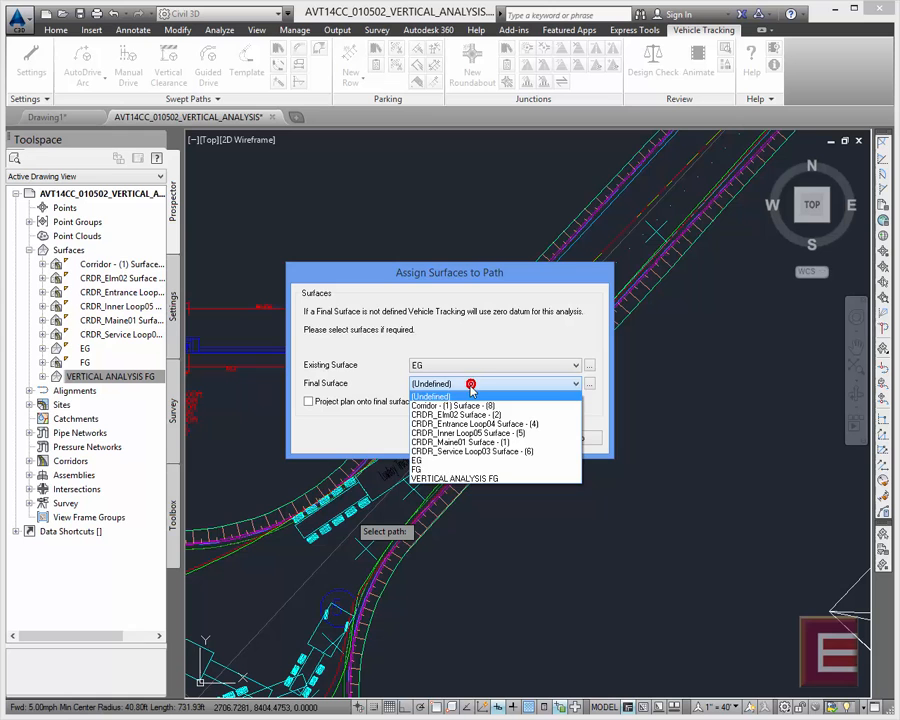
left_click(448, 478)
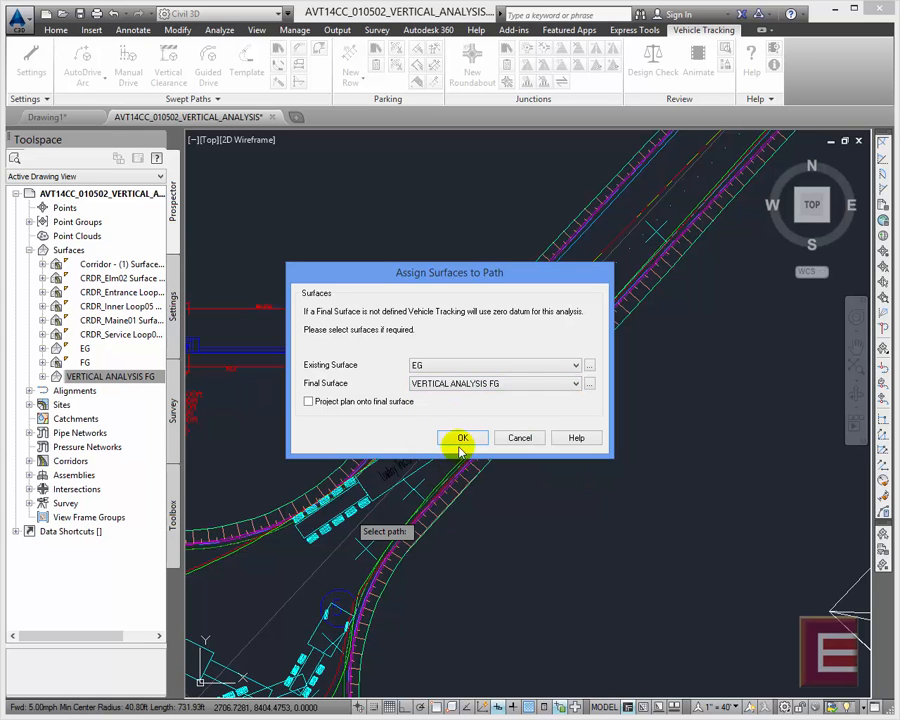
Step: Run the clearance analysis with the vehicle's default height and ground clearance values, leaving the path deselected
left_click(462, 439)
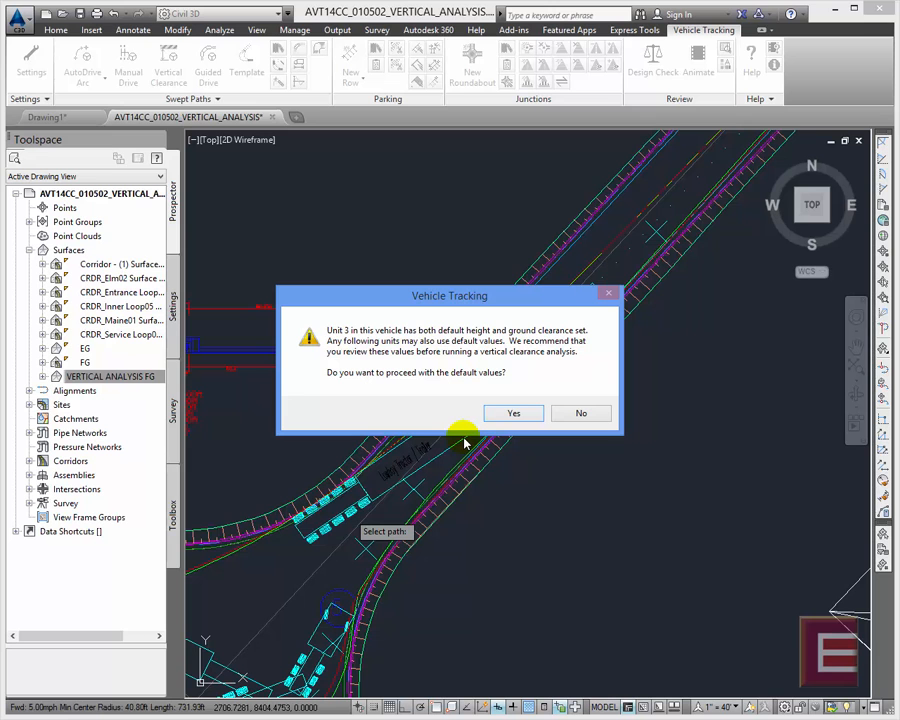
left_click(508, 414)
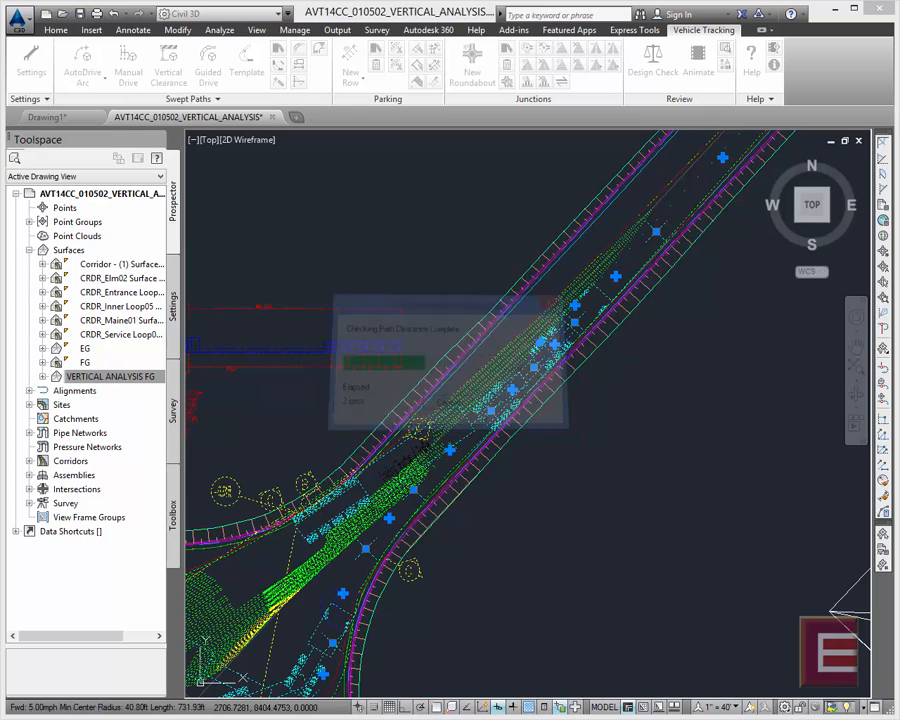
middle_click_drag(533, 496, 577, 446)
key("Escape")
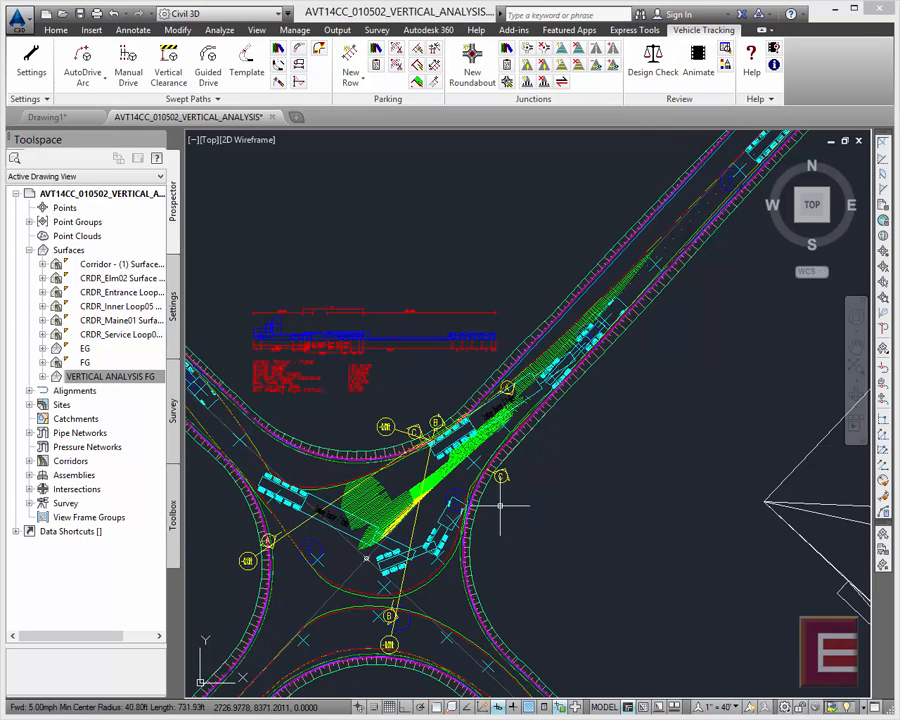
Step: Examine the clearance hatching, section lines A, B and C and their clearance labels on the path at the intersection
left_click(370, 500)
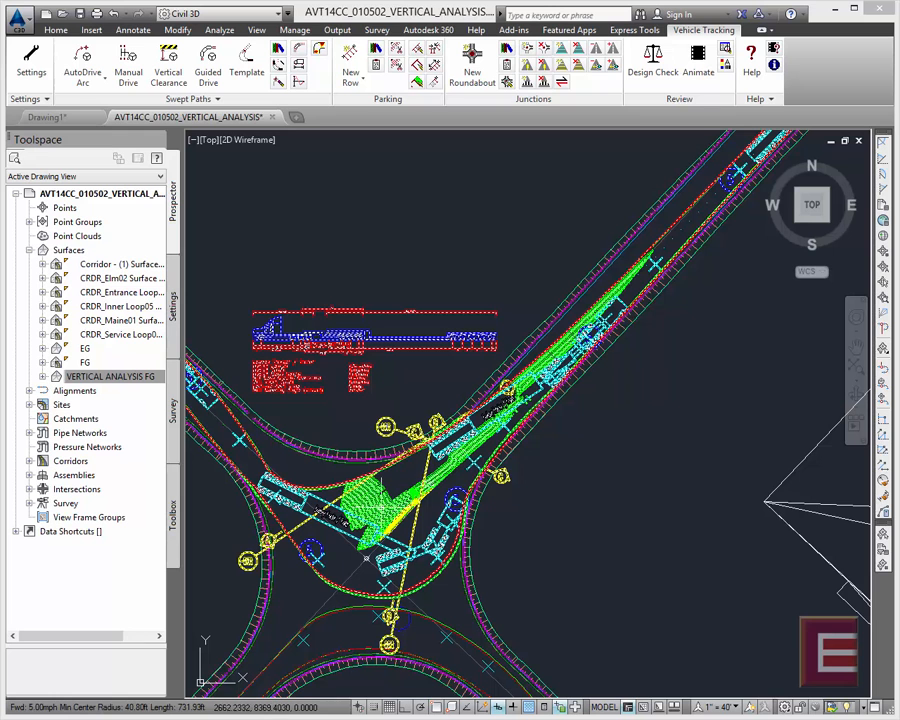
key("Escape")
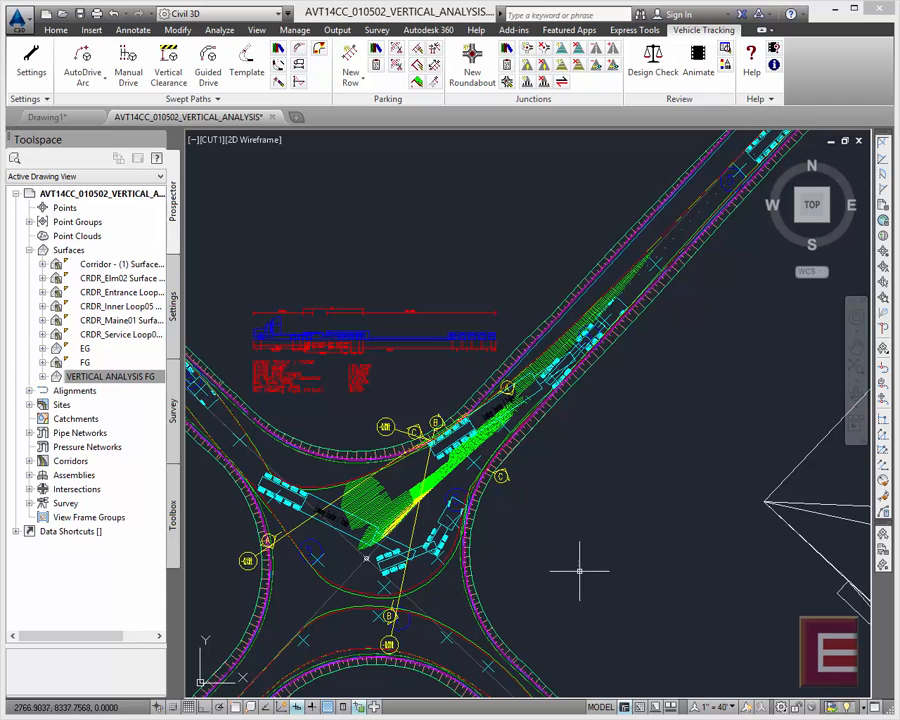
scroll(229, 556, "up", 1)
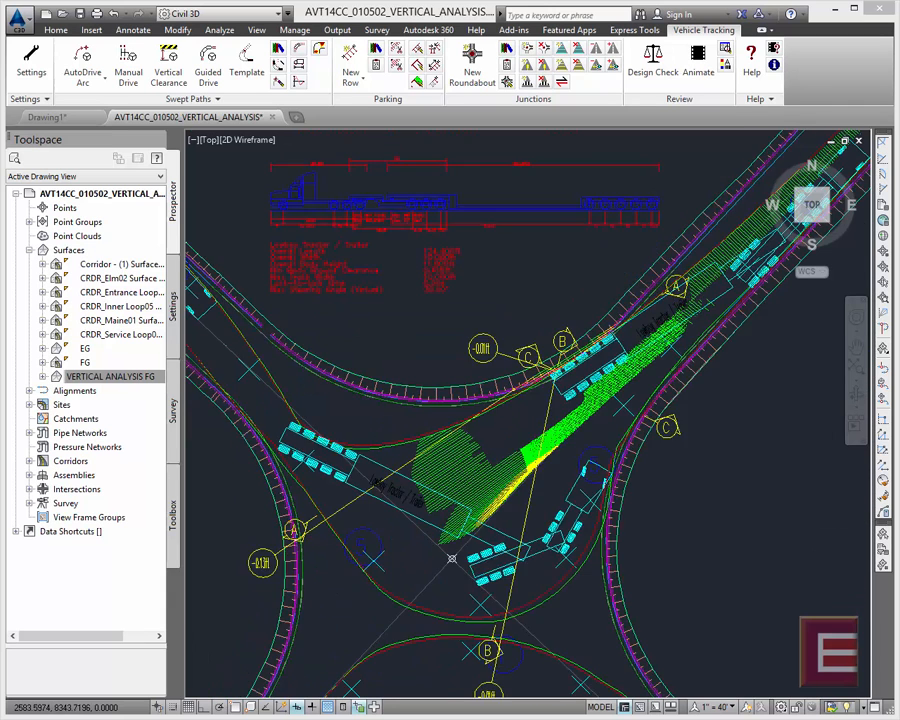
scroll(226, 556, "up", 1)
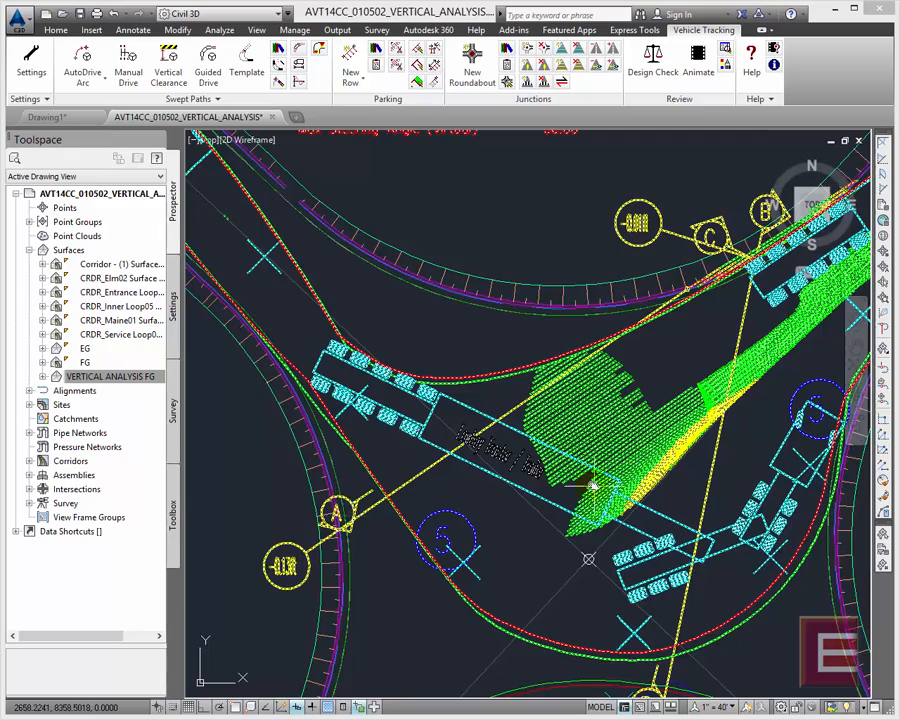
middle_click_drag(593, 484, 448, 439)
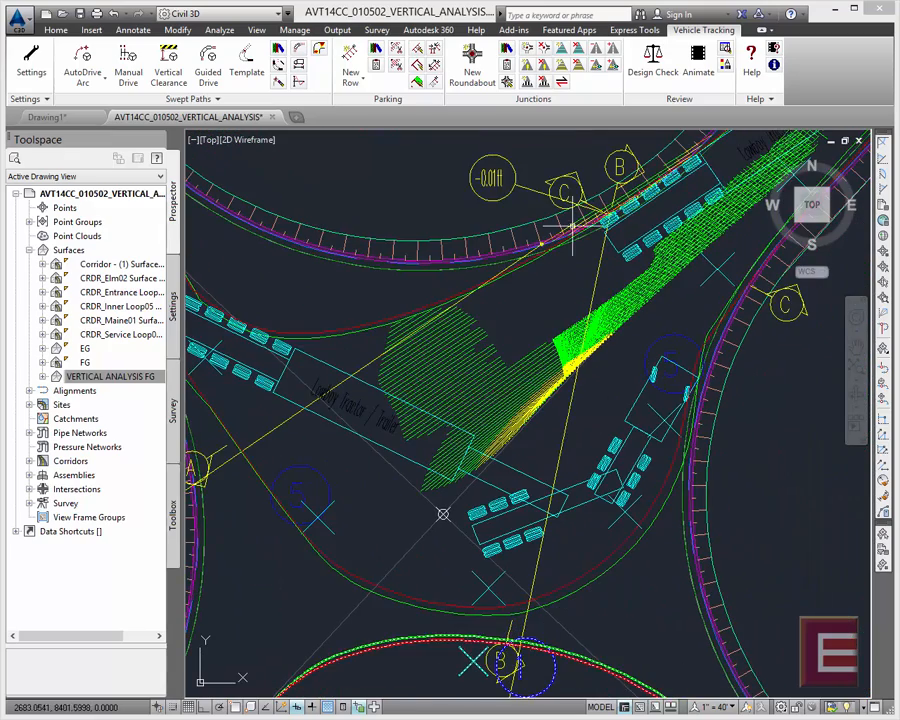
scroll(443, 514, "down", 3)
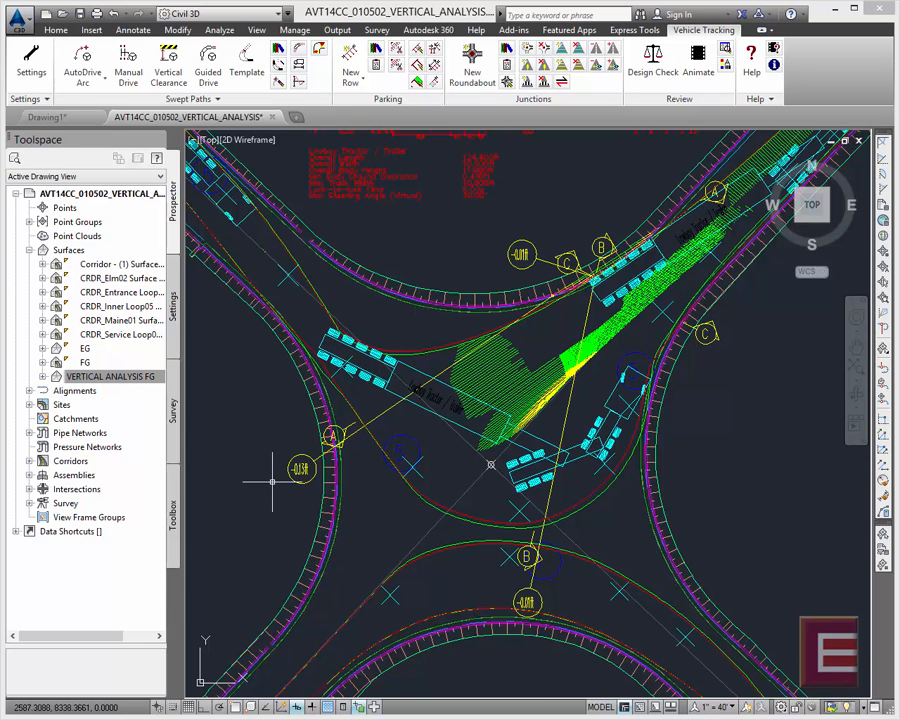
scroll(272, 482, "up", 2)
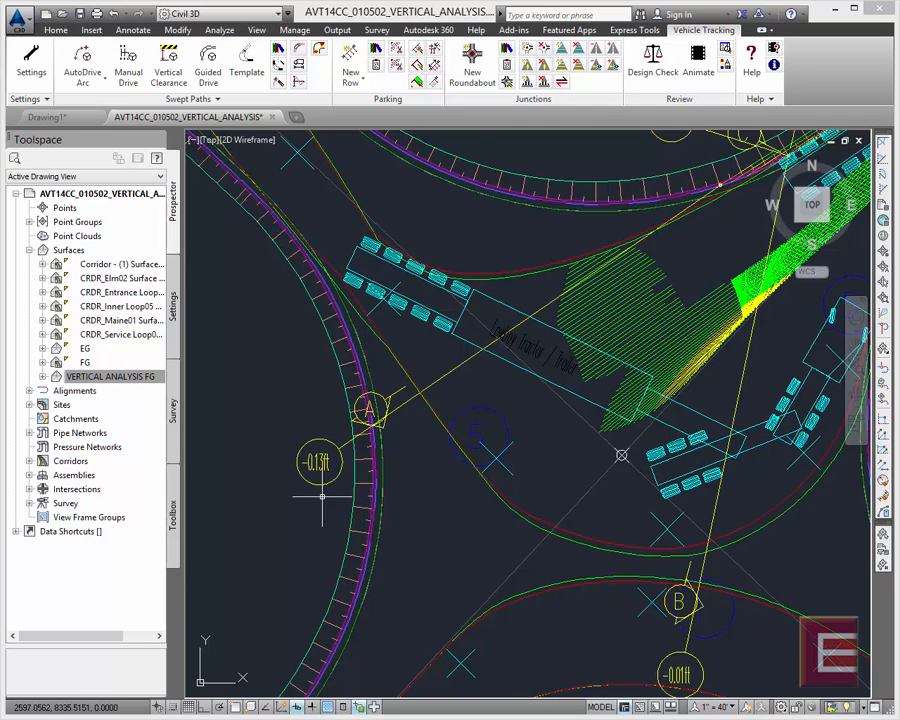
scroll(310, 493, "up", 2)
scroll(330, 453, "down", 4)
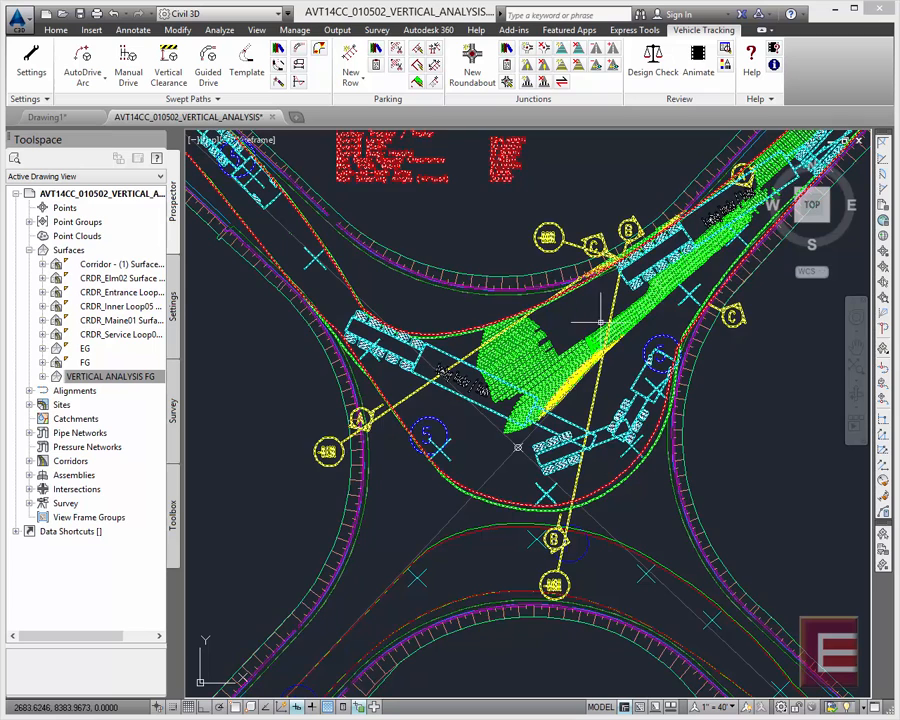
scroll(611, 243, "up", 2)
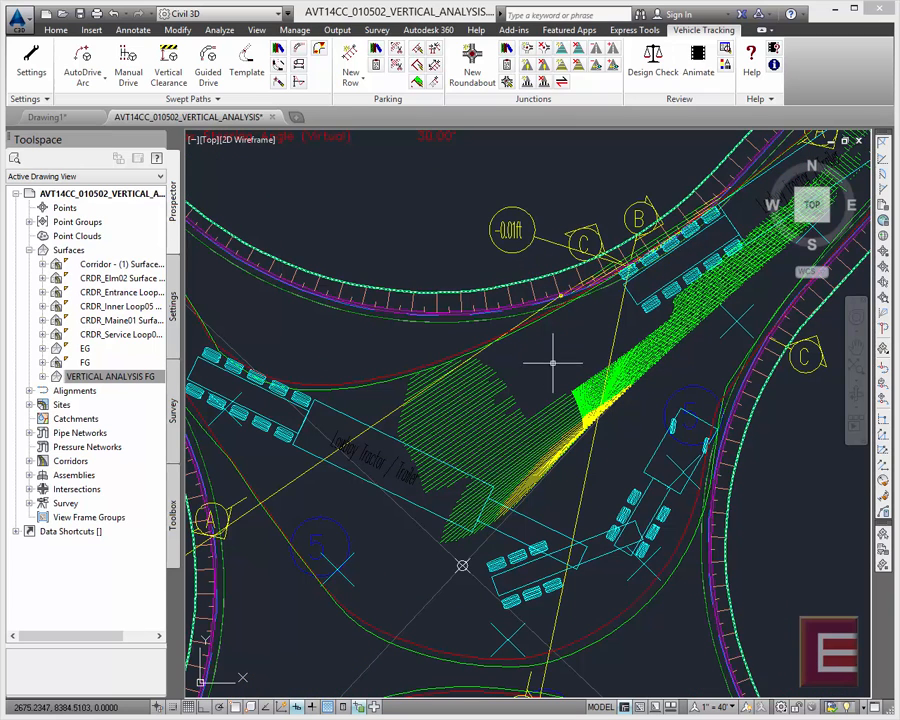
middle_click_drag(566, 342, 580, 134)
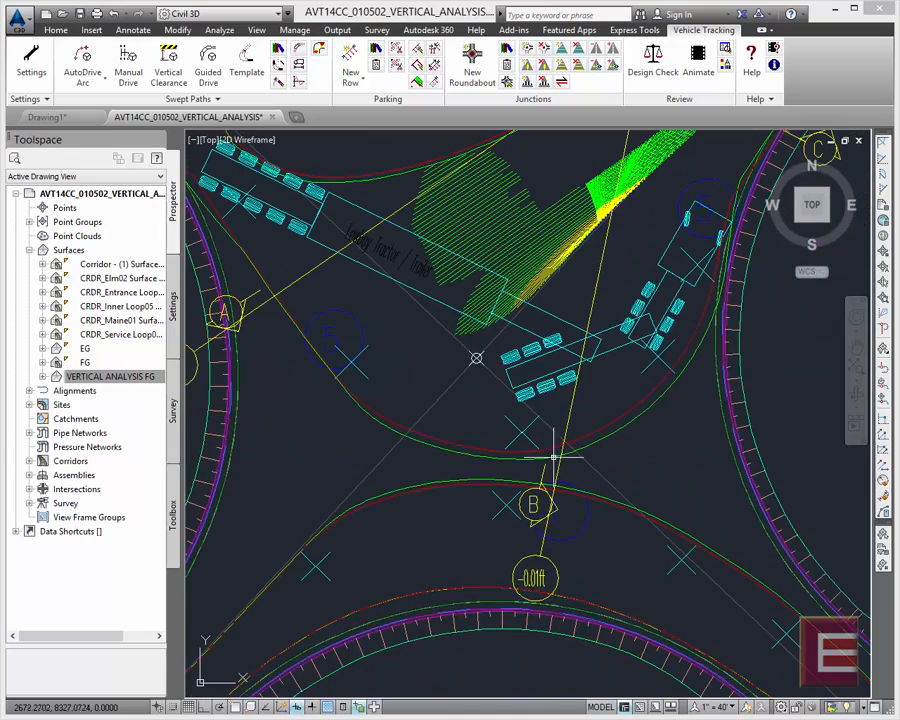
scroll(475, 580, "down", 3)
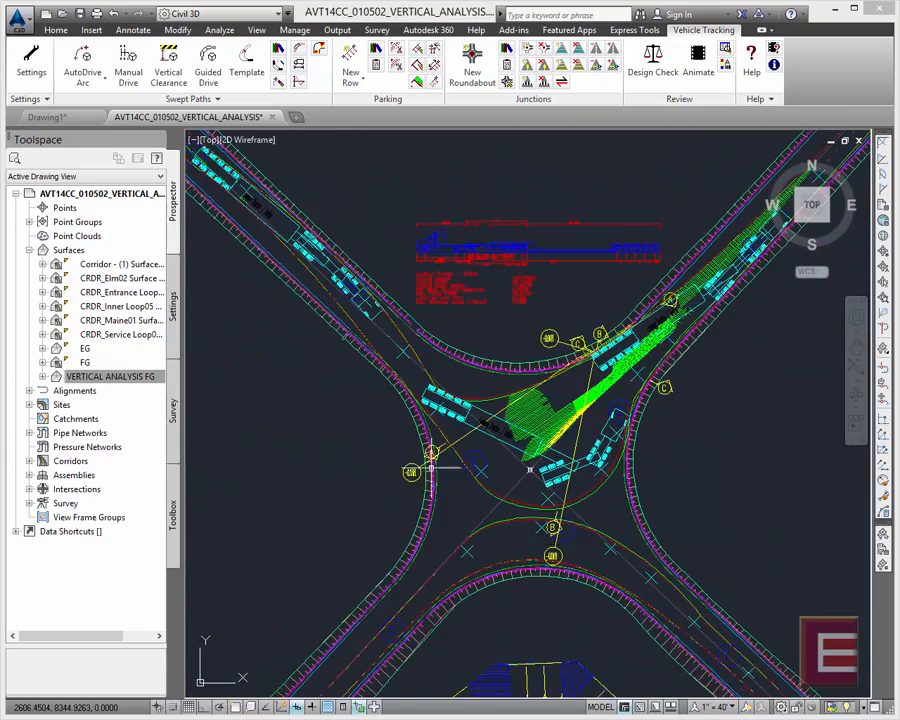
scroll(430, 460, "up", 3)
Step: Inspect the generated Path 5 section views, especially the marked conflict point on Section A - A, and return to the overall site plan
scroll(463, 485, "down", 10)
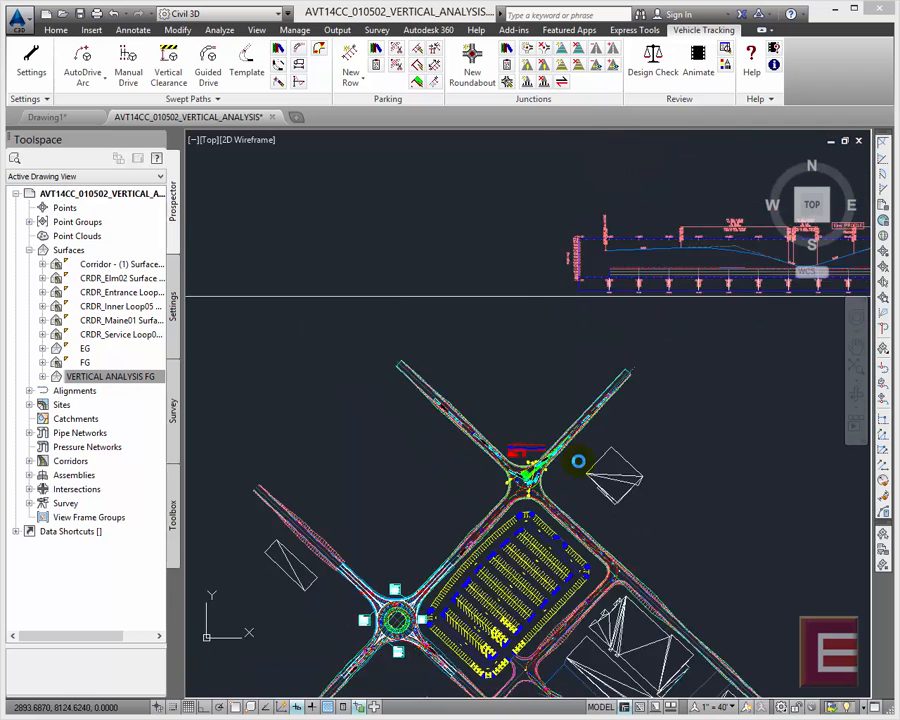
scroll(578, 461, "down", 4)
key("Escape")
scroll(436, 425, "up", 10)
scroll(438, 418, "up", 5)
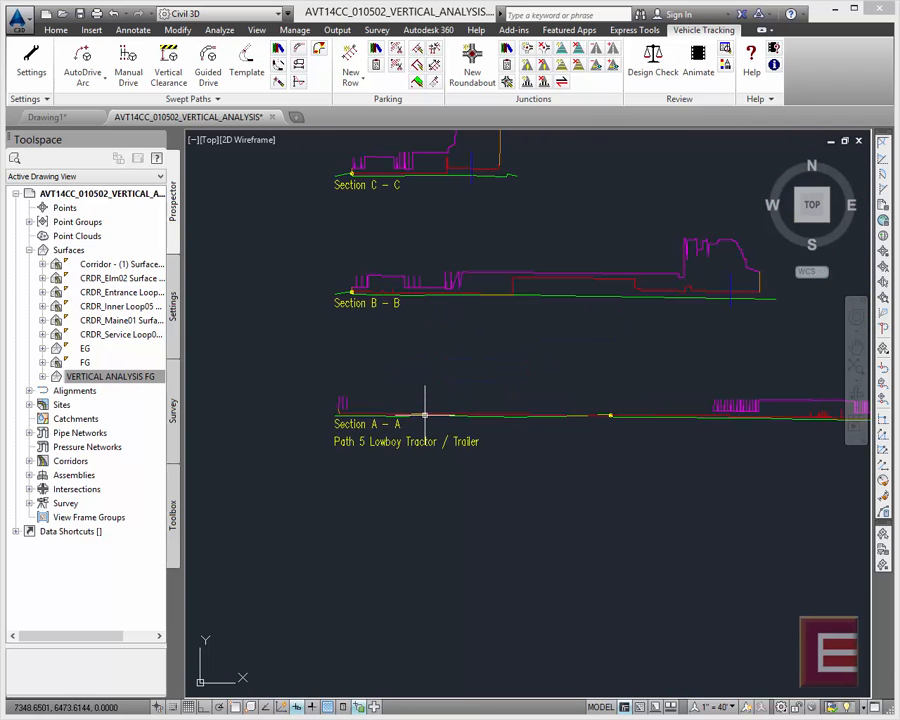
middle_click_drag(476, 468, 358, 478)
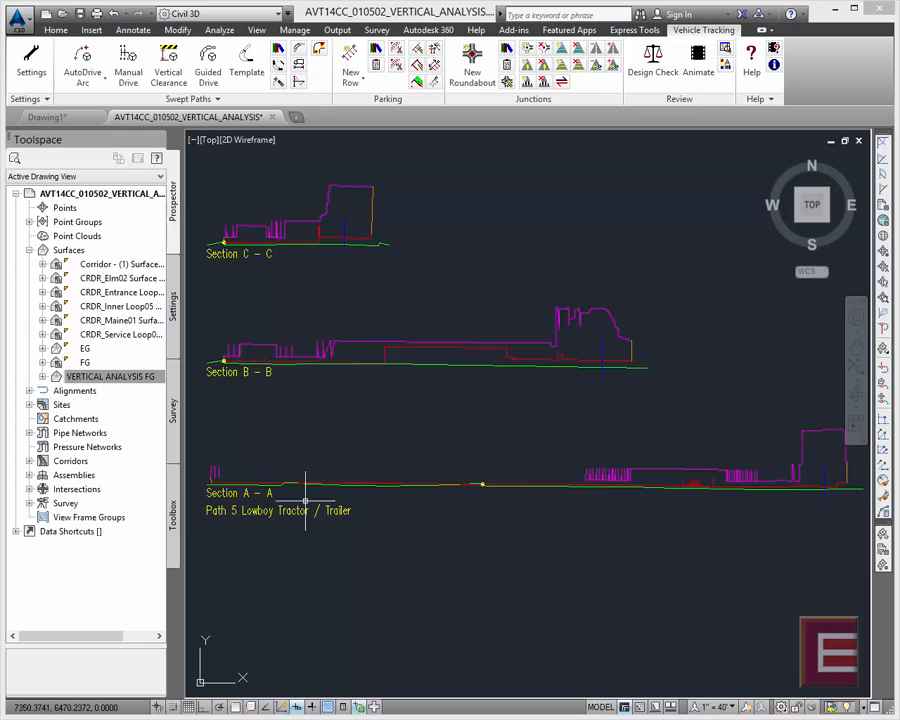
scroll(211, 525, "up", 2)
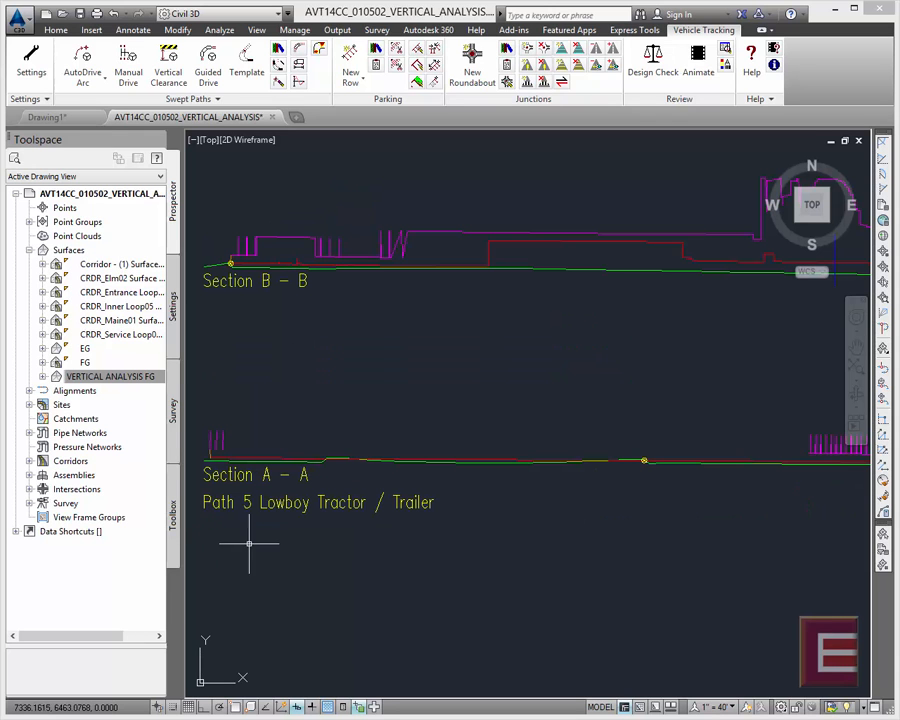
scroll(630, 461, "up", 3)
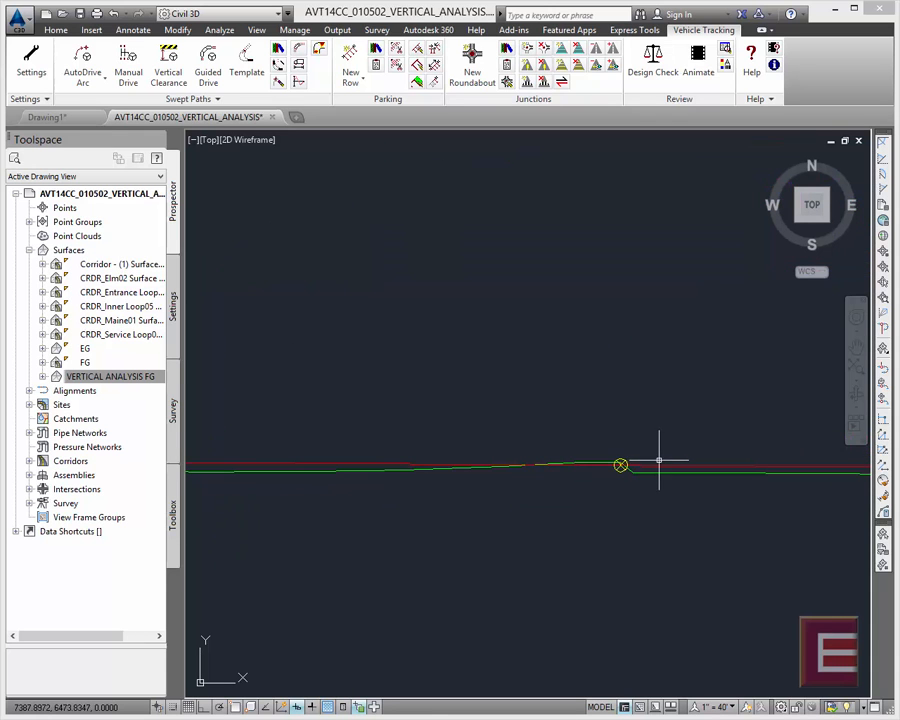
scroll(625, 468, "up", 1)
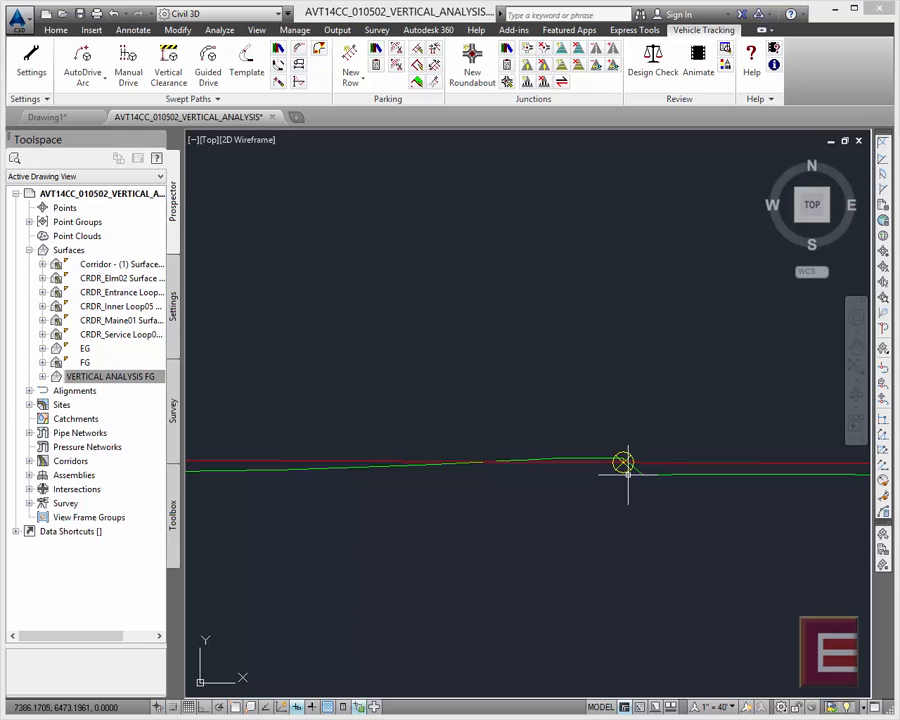
scroll(595, 476, "down", 5)
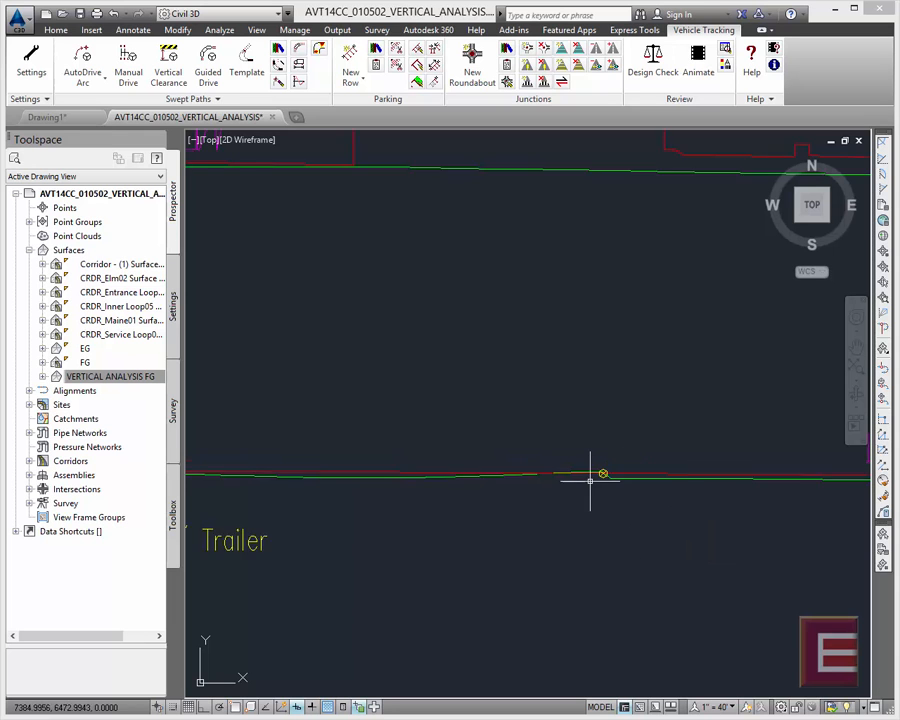
scroll(593, 480, "down", 4)
middle_click_drag(436, 292, 685, 534)
scroll(643, 464, "down", 4)
middle_click_drag(361, 324, 665, 396)
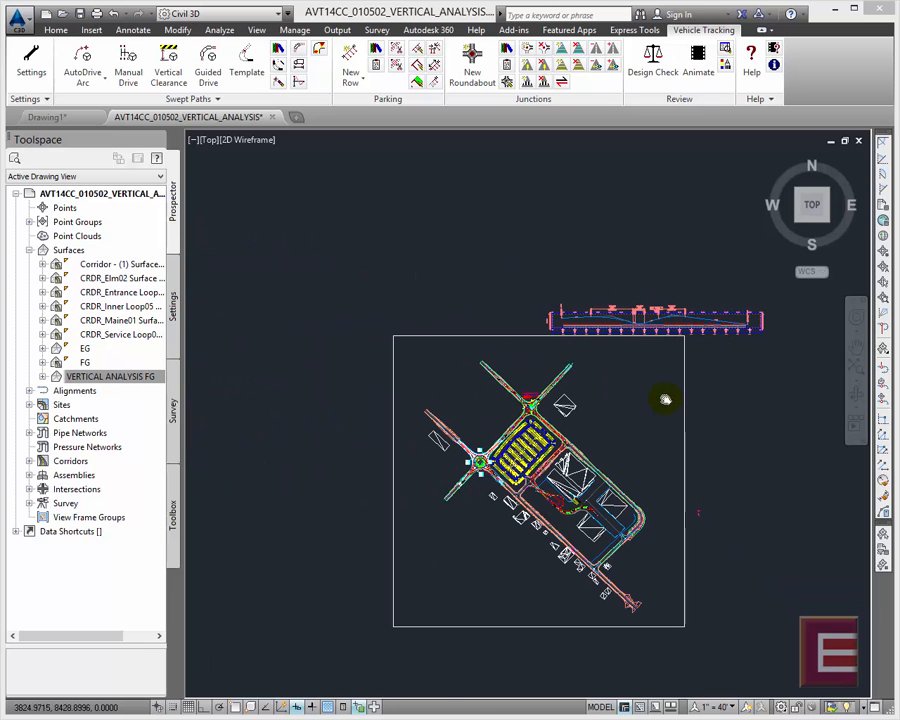
Step: Start a vertical clearance analysis with the California Legal Design Vehicle from the drawing's vehicle pool instead of the default lowboy
left_click(168, 72)
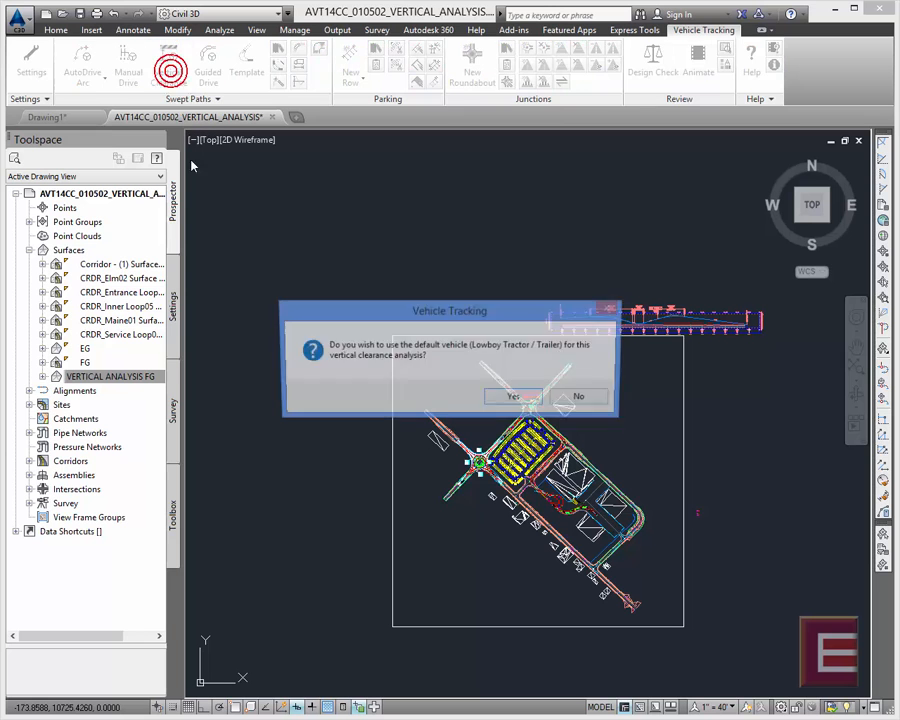
left_click(579, 399)
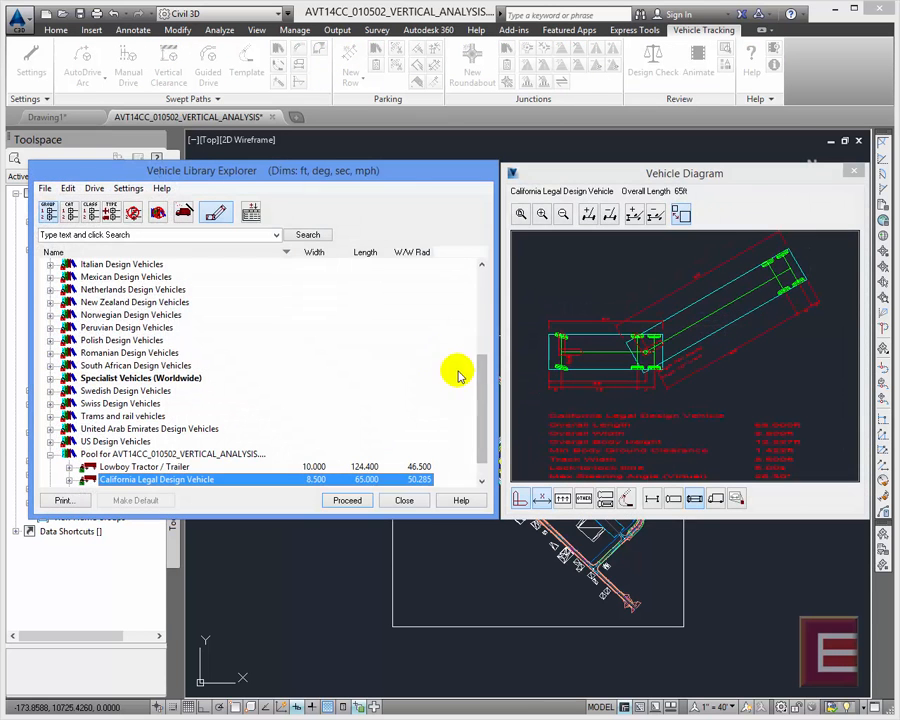
left_click_drag(481, 374, 479, 381)
left_click(165, 454)
left_click(348, 499)
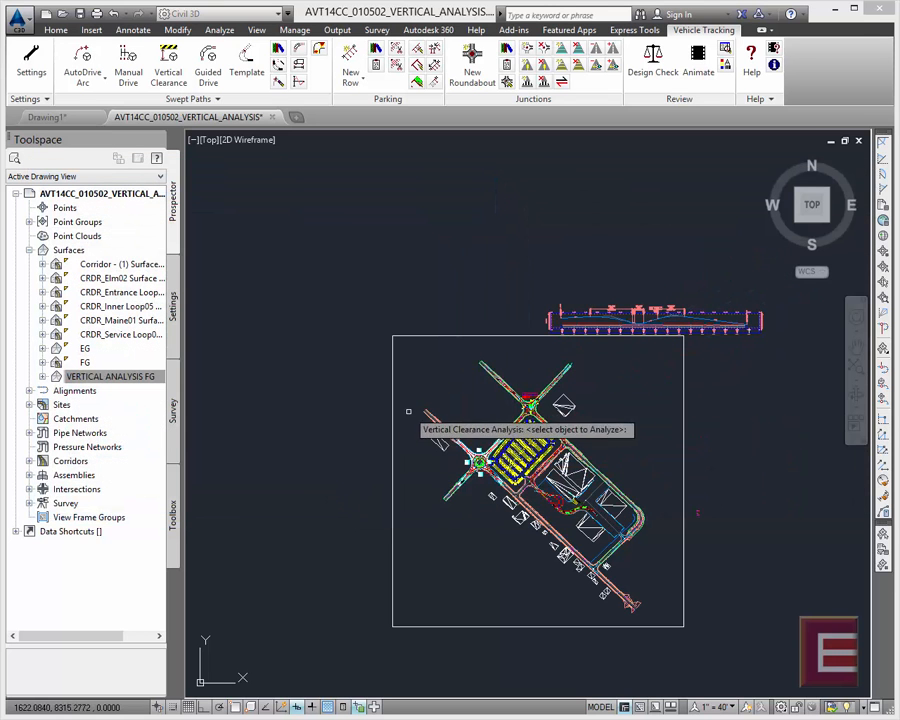
Step: Analyze the Elm profile's finished grade line at 1 drawing unit per foot, accepting the vehicle's default height and ground clearance
scroll(700, 320, "up", 5)
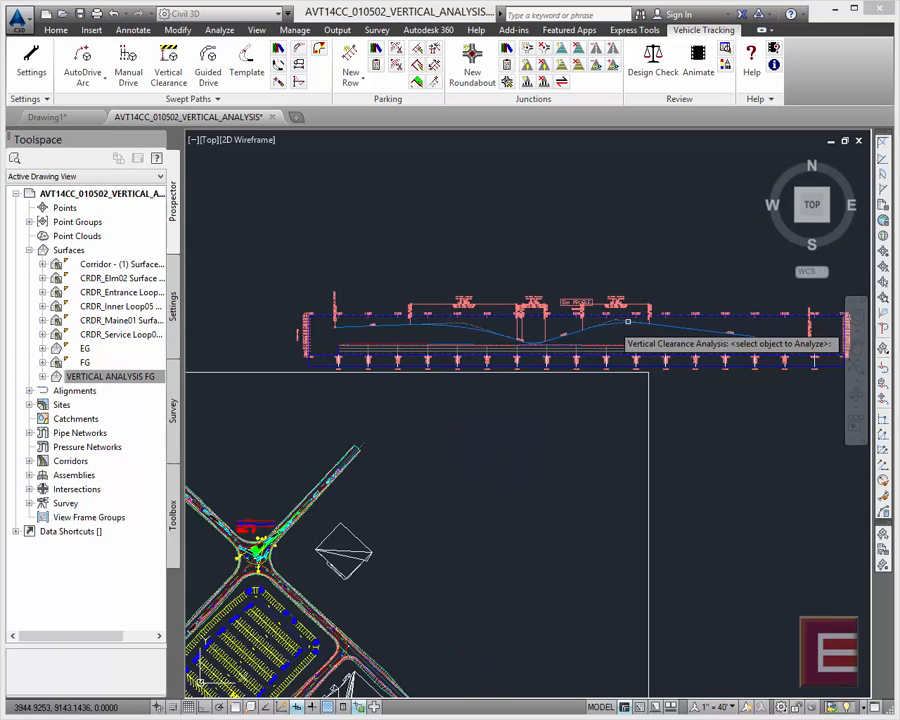
left_click(420, 315)
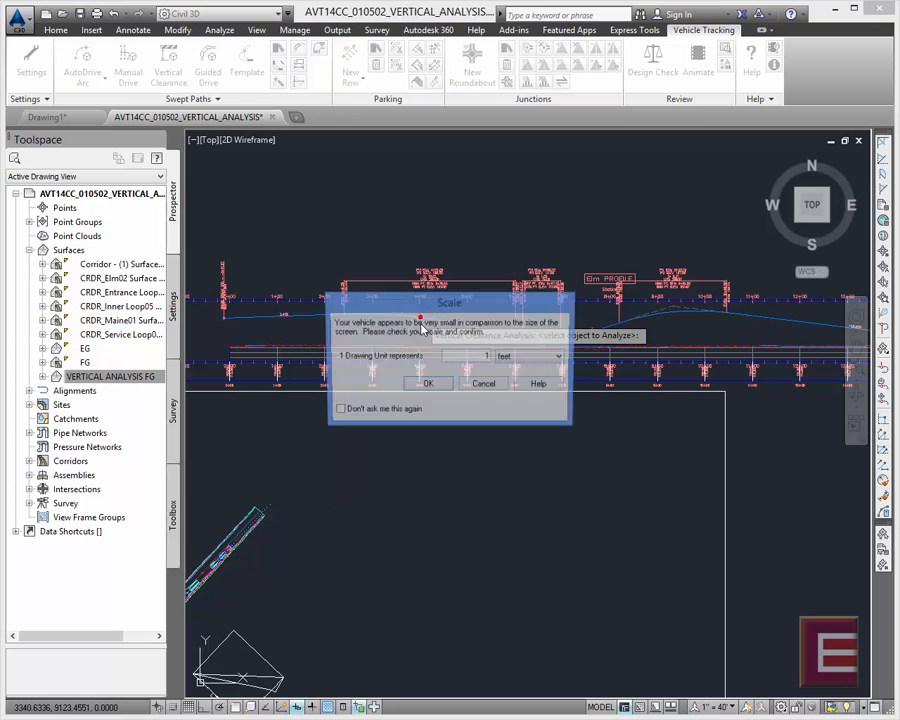
left_click(412, 384)
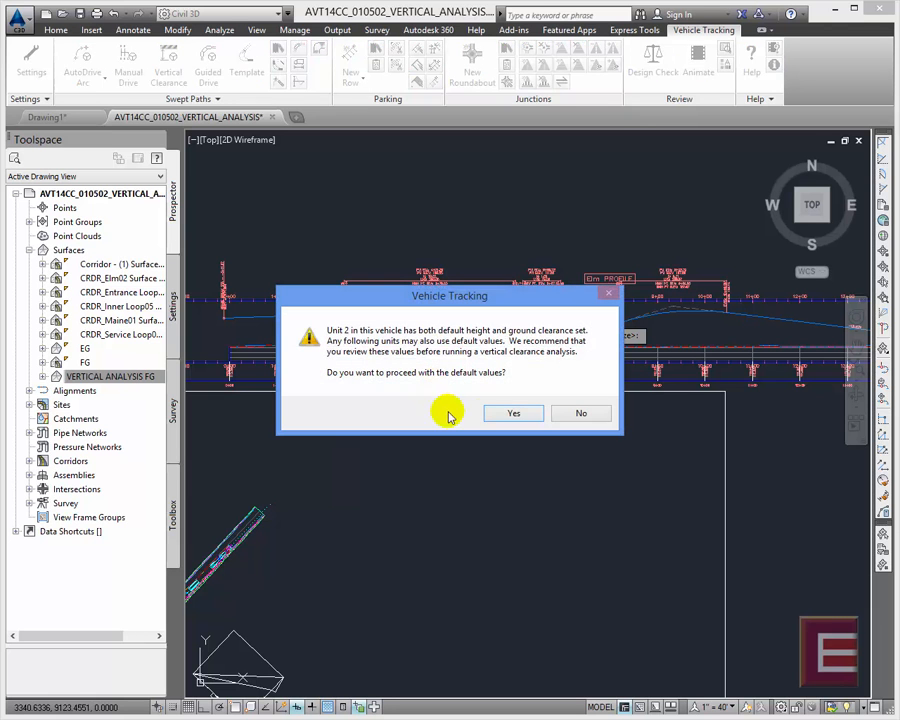
left_click(513, 414)
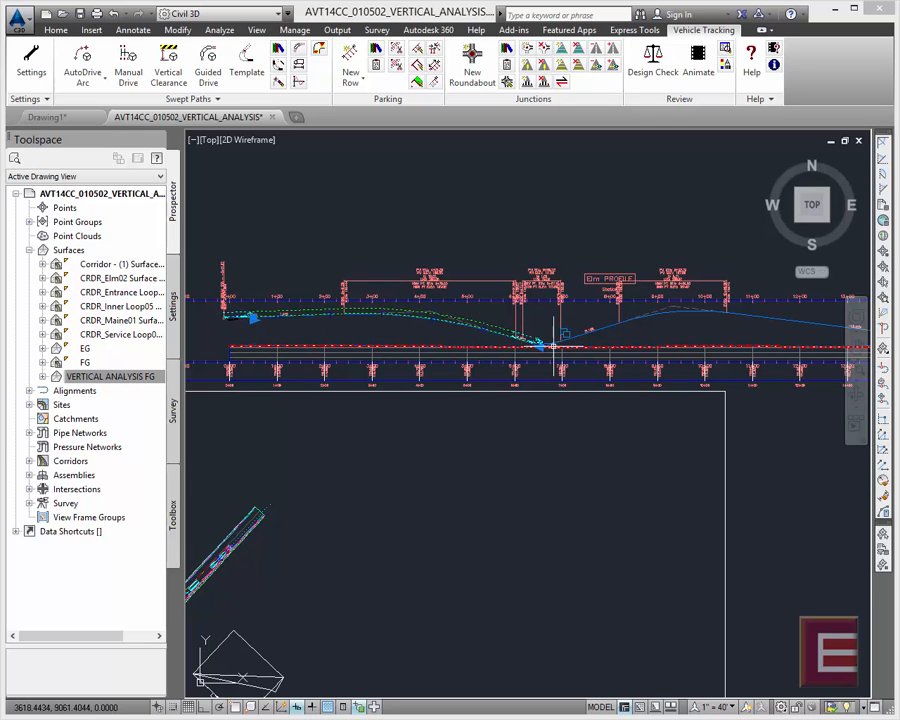
Step: Raise the low PVI in the Elm profile's sag to flatten the dip, placing it at about station 6+52, and deselect the profile
scroll(552, 346, "up", 2)
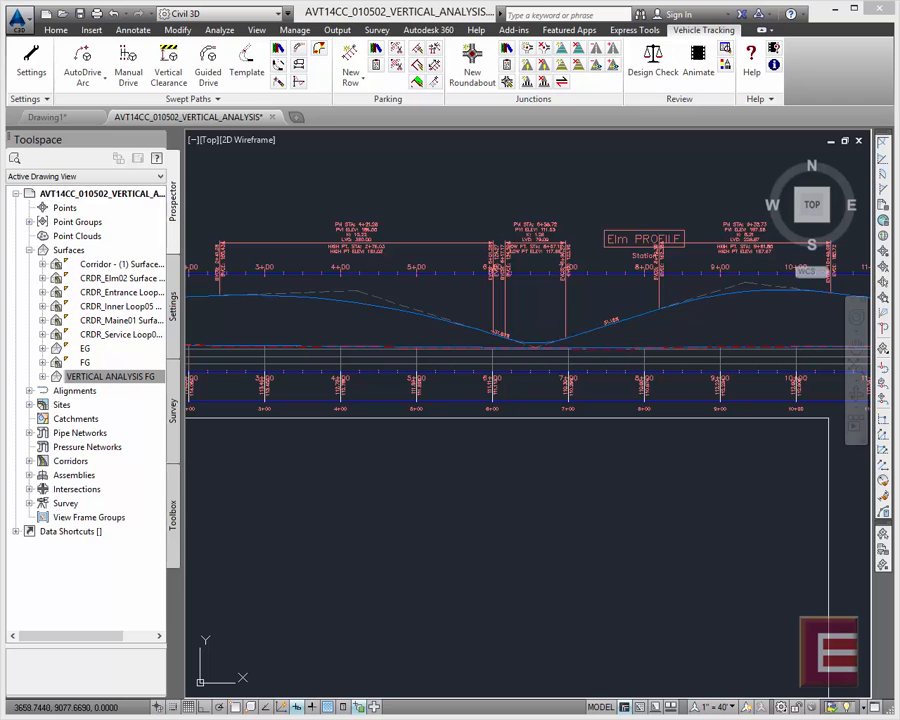
left_click(538, 345)
left_click(535, 345)
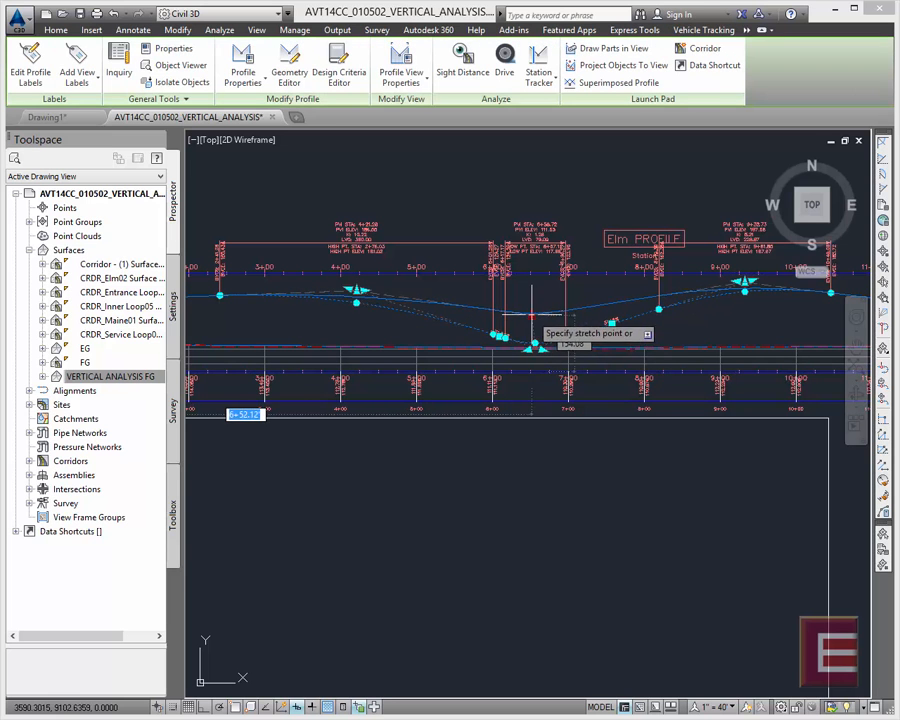
left_click(530, 313)
key("Escape")
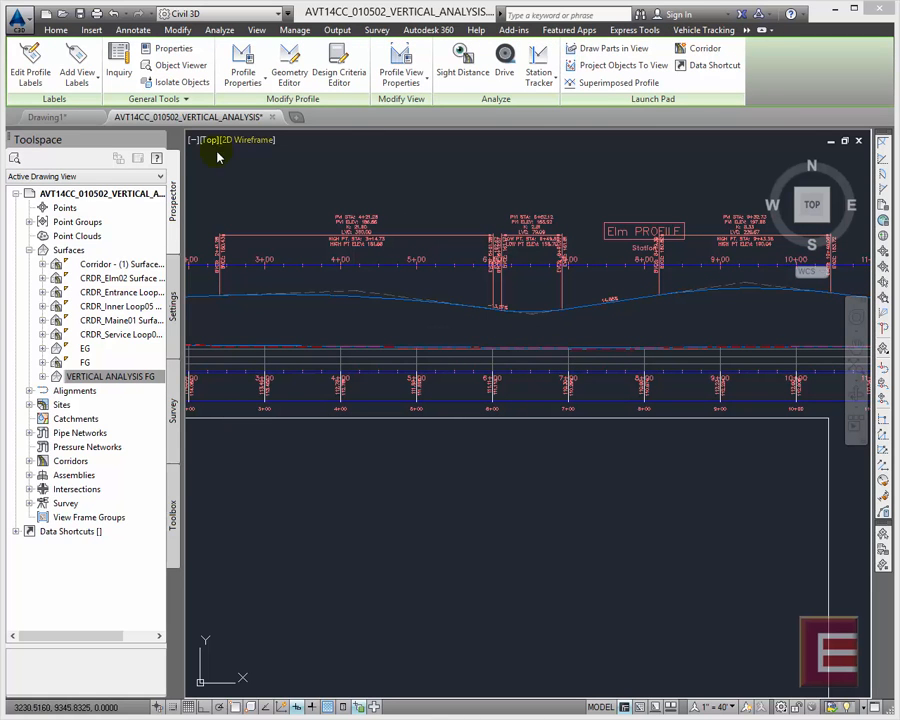
Step: Rerun the vertical clearance analysis on the edited Elm profile with the California Legal Design Vehicle and its default clearance values
left_click(168, 64)
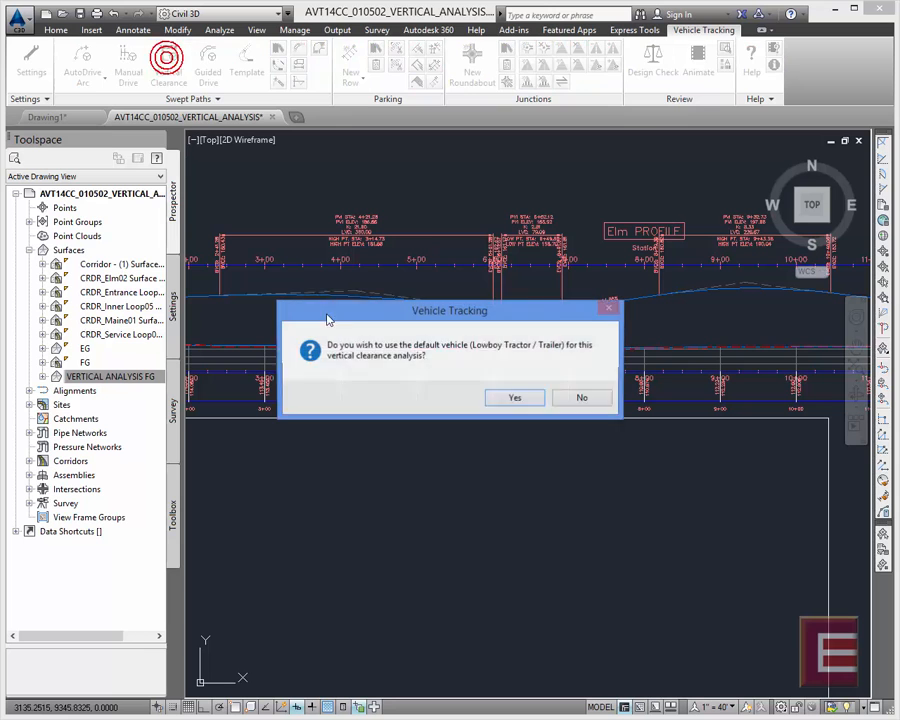
left_click(580, 398)
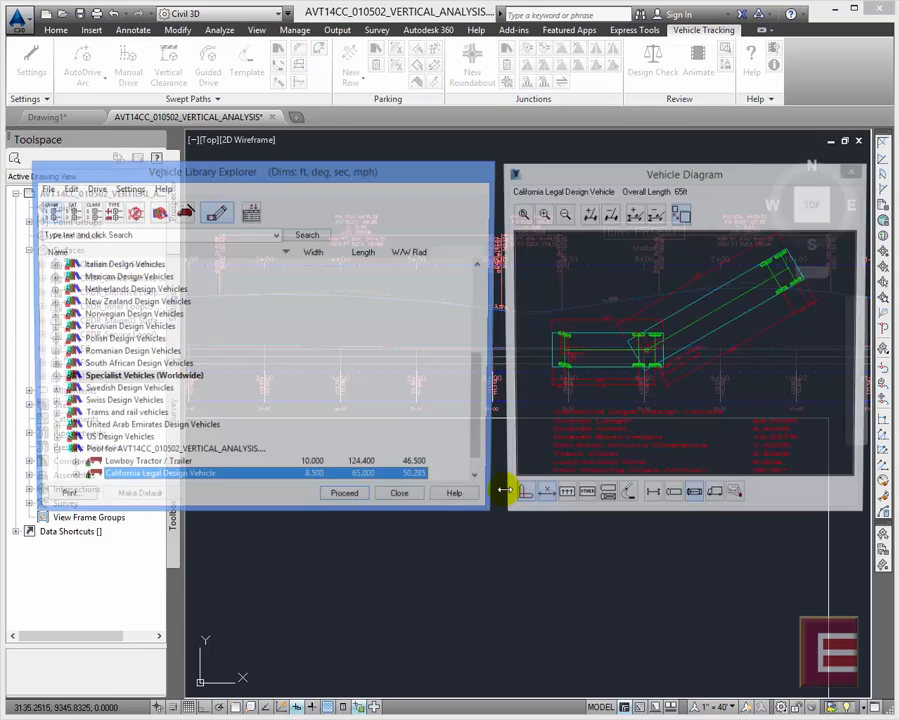
left_click(347, 500)
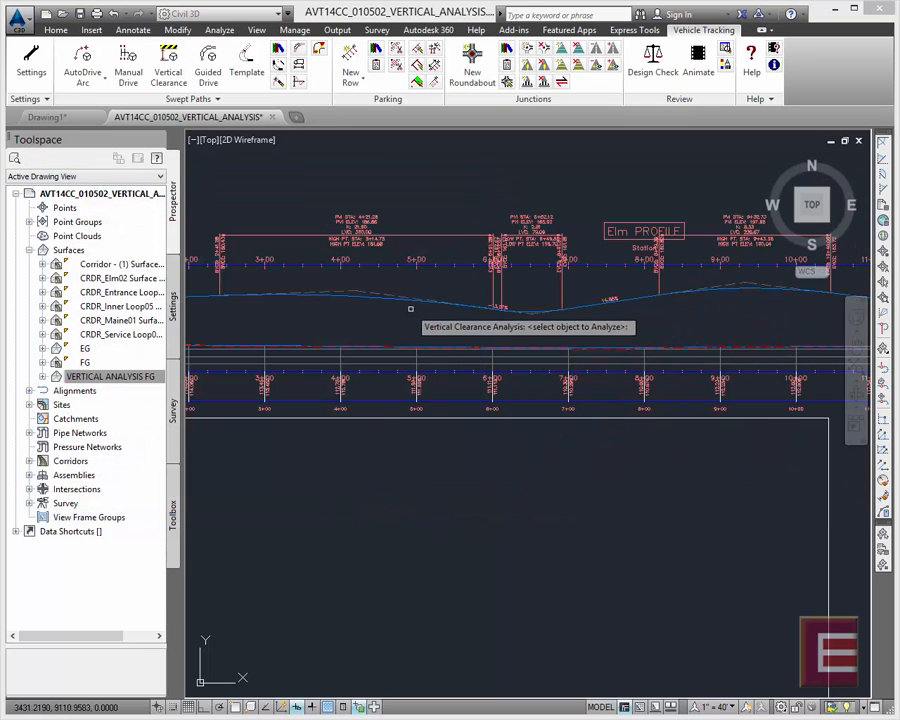
left_click(370, 303)
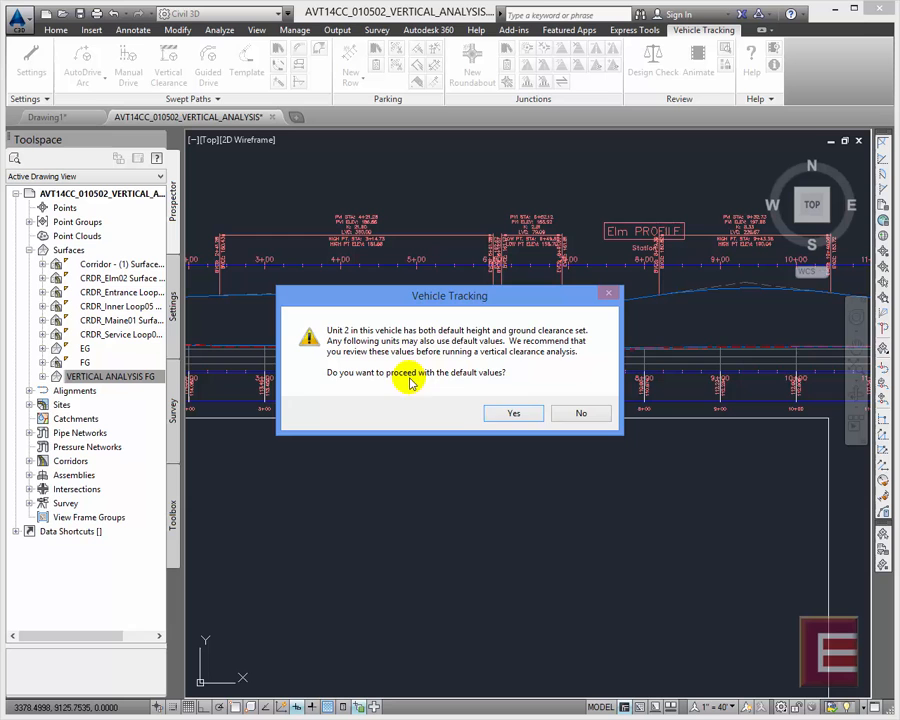
left_click(512, 412)
scroll(567, 383, "down", 4)
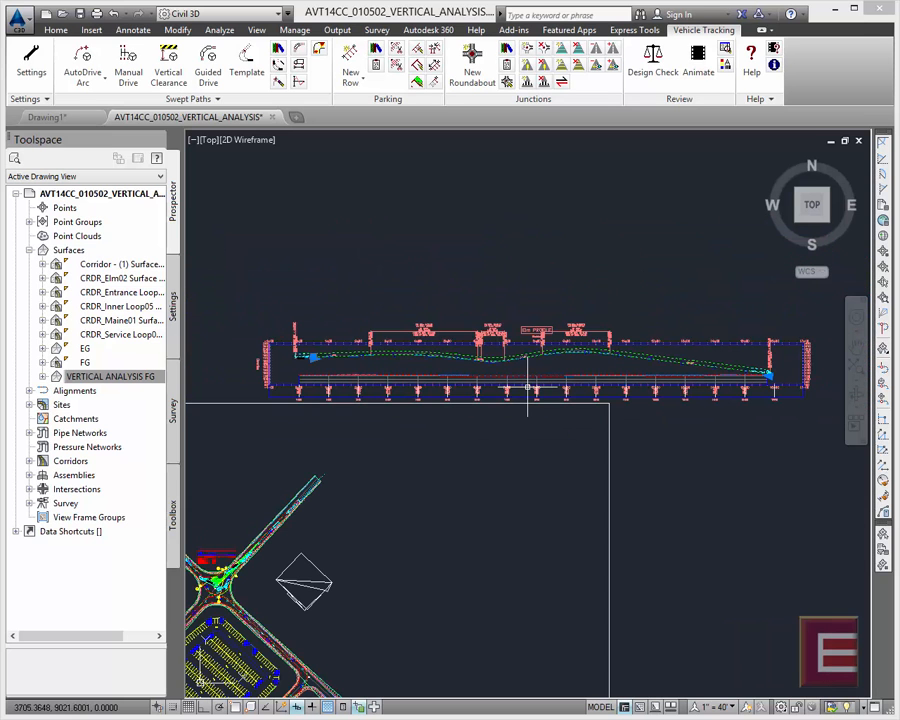